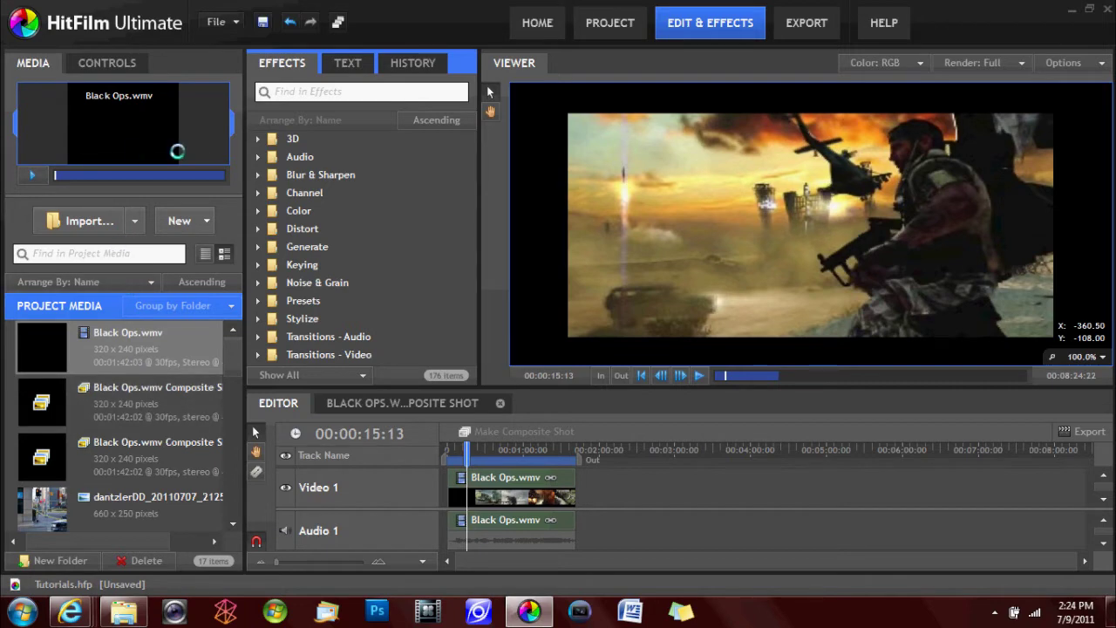
Browse the clip's properties and the project media, then expand and collapse the Generate effects folder.
click(121, 63)
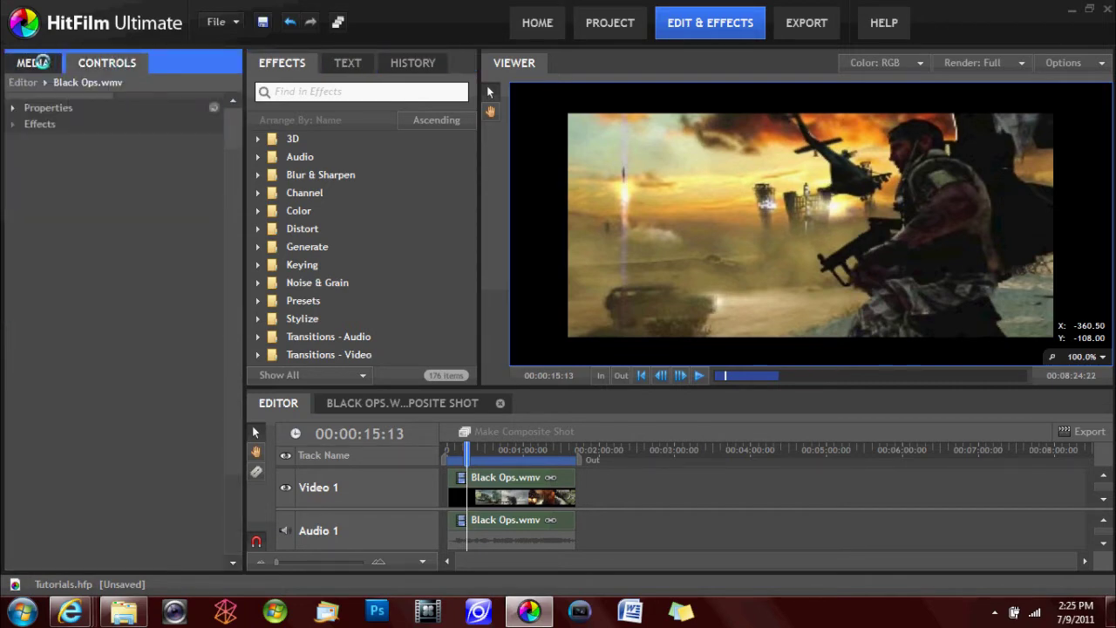
click(39, 63)
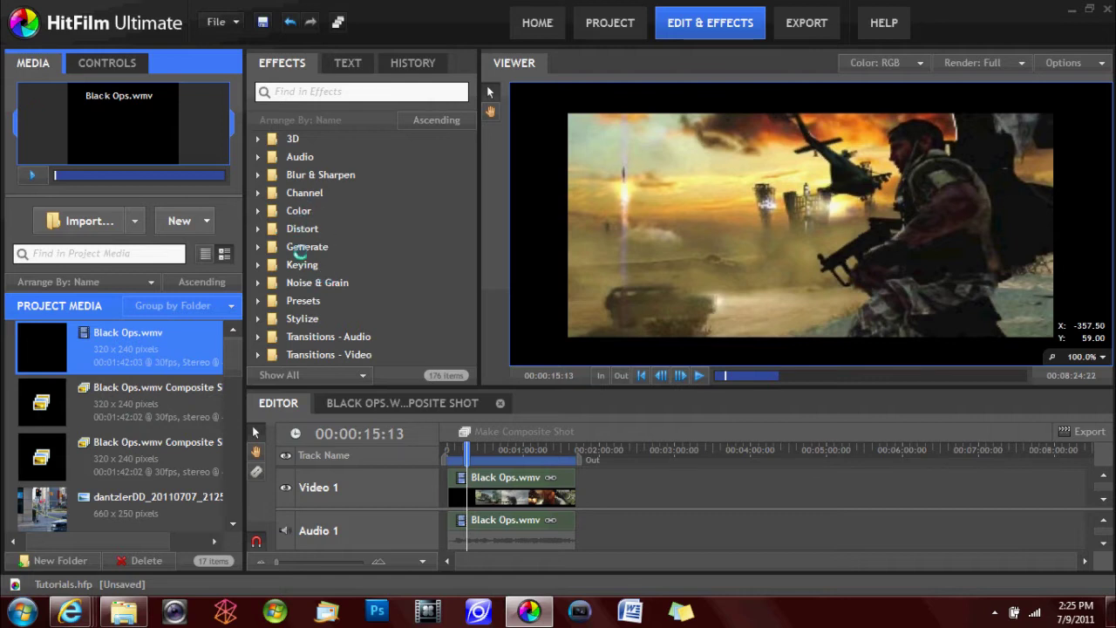
click(259, 247)
click(259, 247)
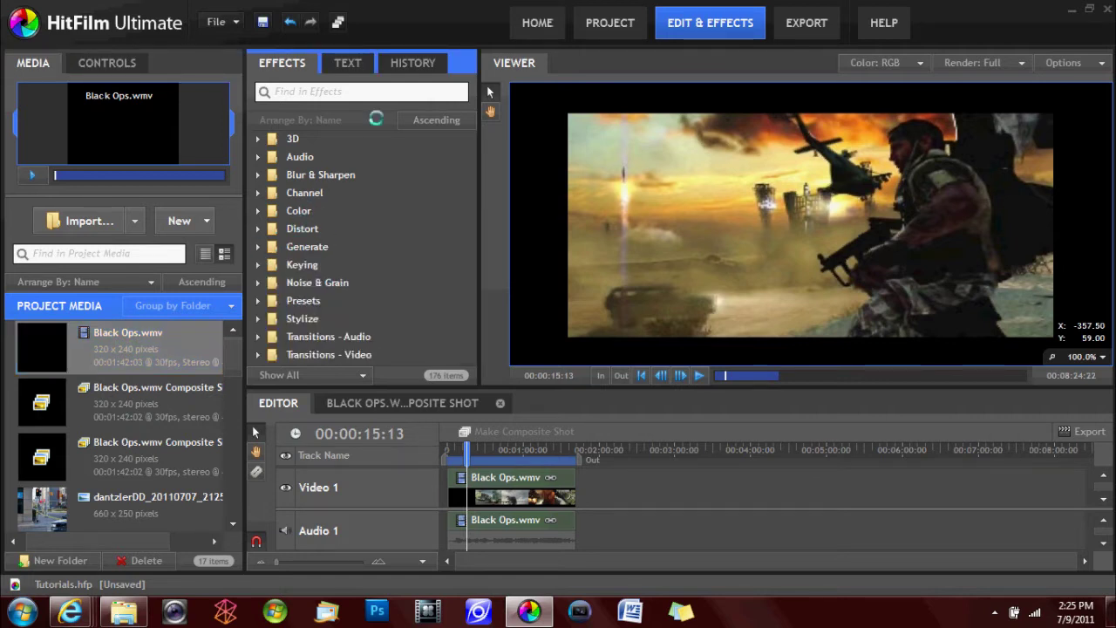
Step back through the edit history to earlier edits, then restore the latest Edit scale step.
click(347, 63)
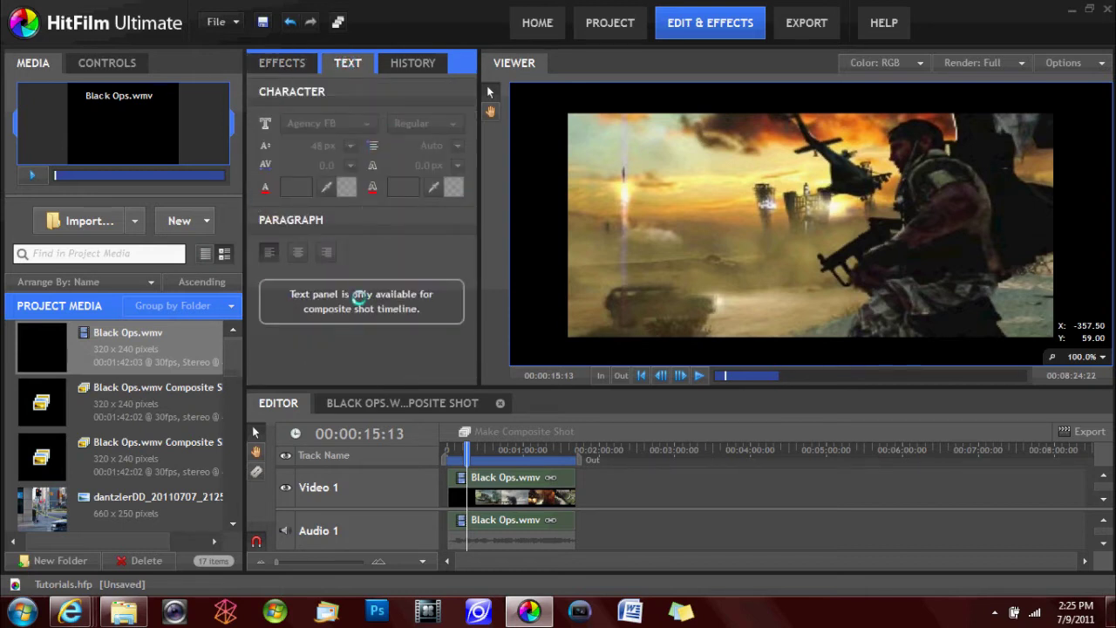
click(417, 61)
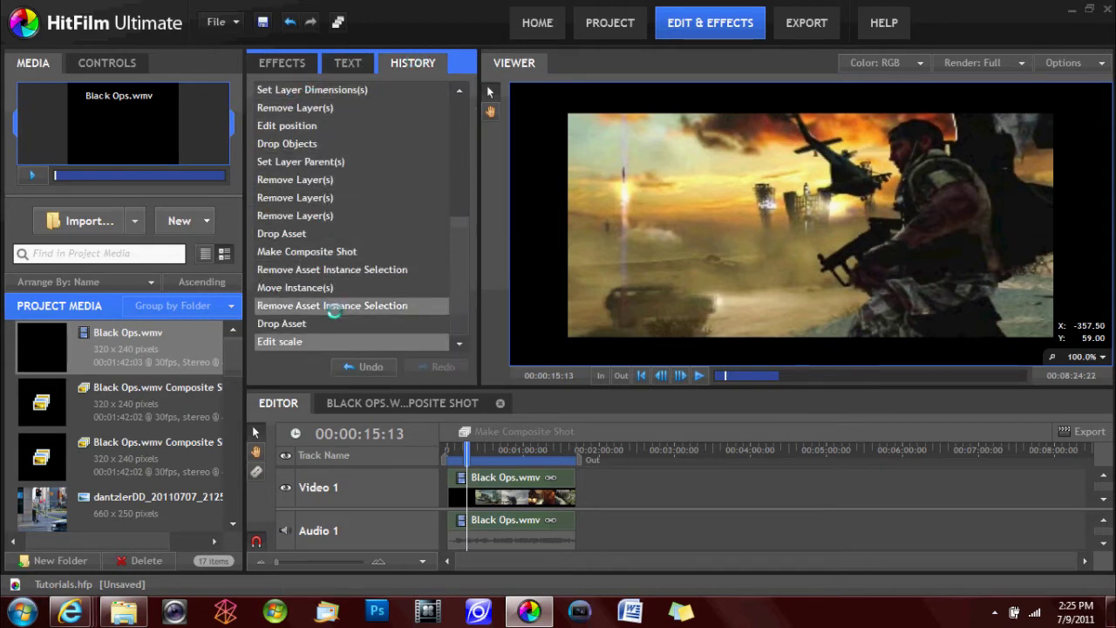
click(340, 215)
click(327, 270)
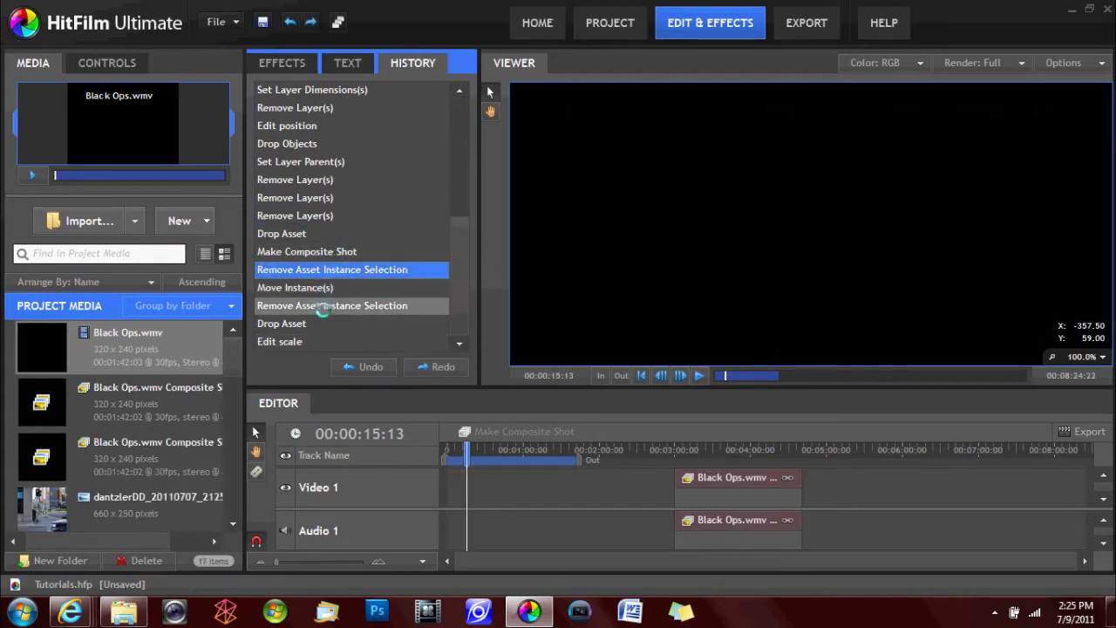
click(323, 305)
click(316, 323)
click(297, 341)
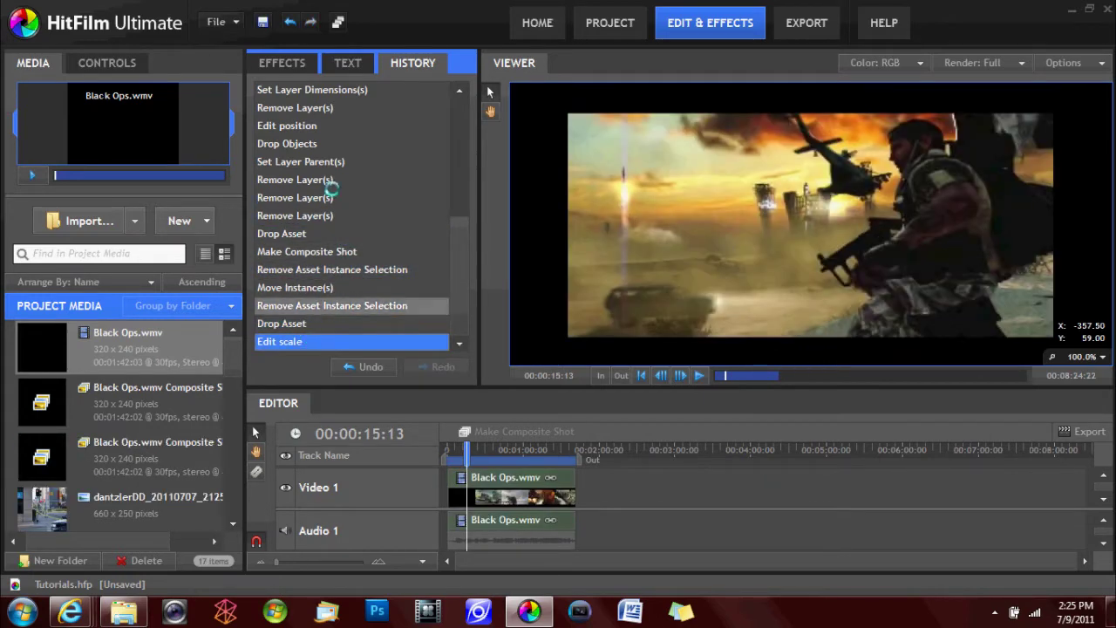
click(272, 63)
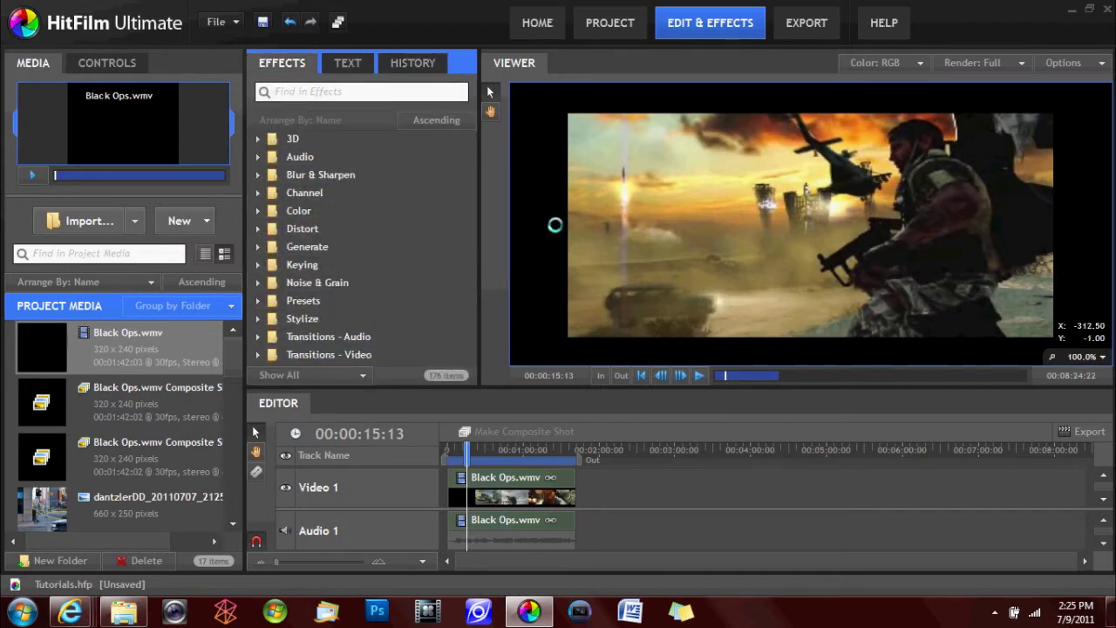
drag(514, 63, 365, 182)
drag(402, 121, 836, 155)
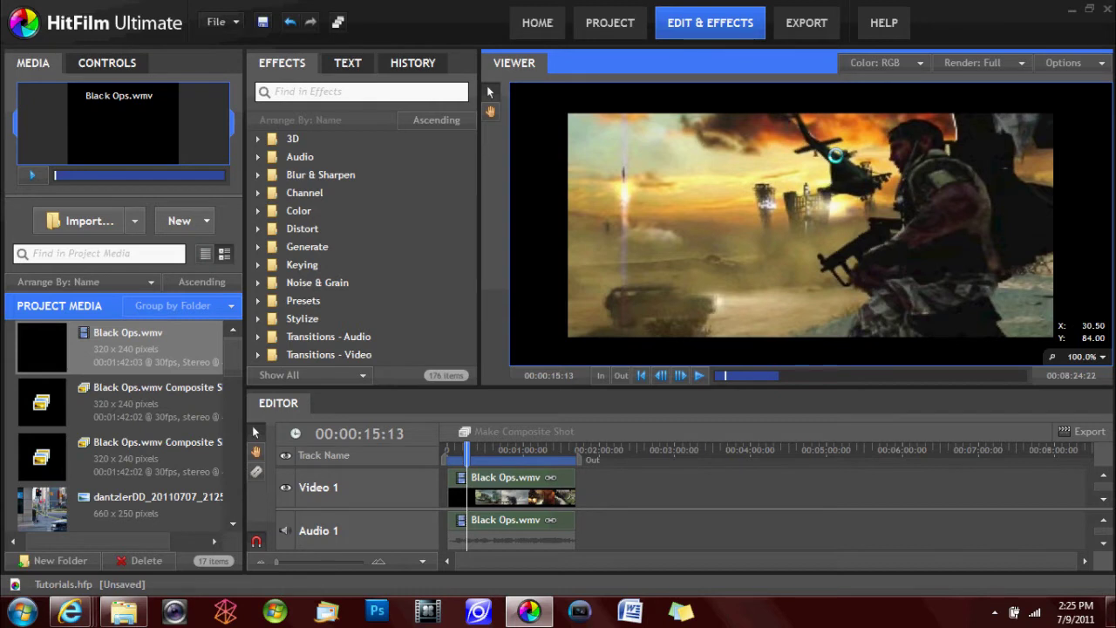
drag(836, 156, 700, 129)
click(976, 61)
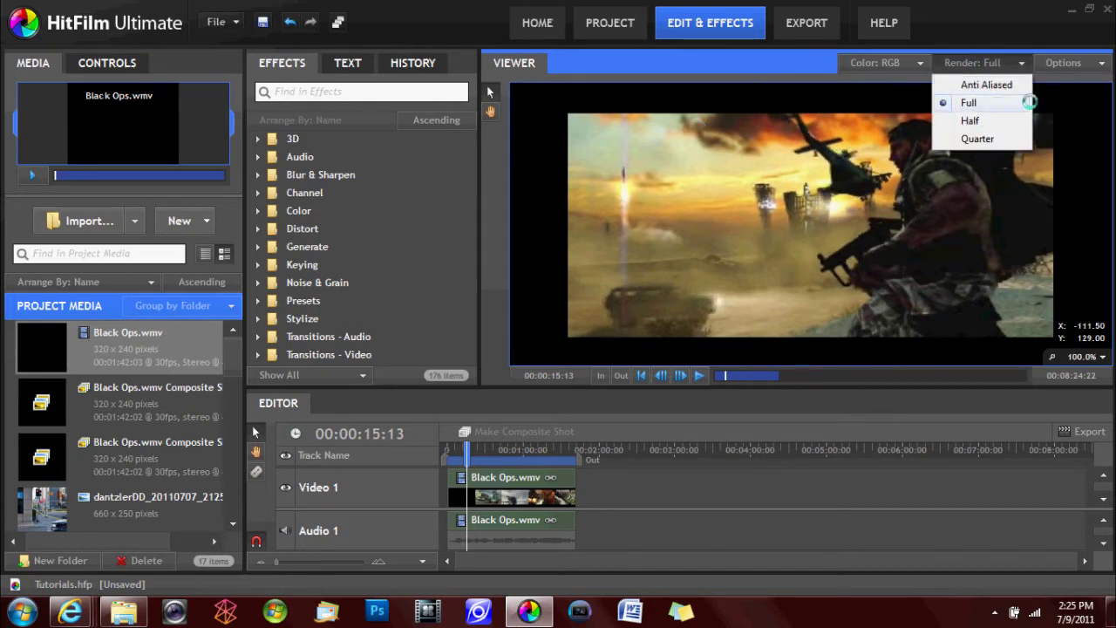
click(992, 102)
click(1064, 62)
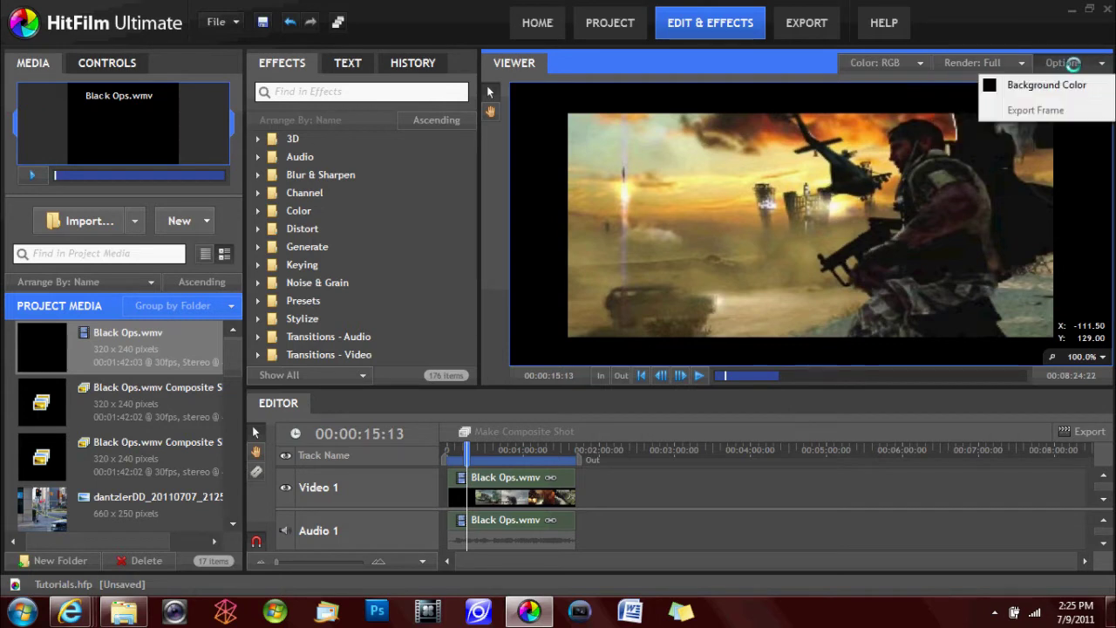
click(907, 65)
click(907, 63)
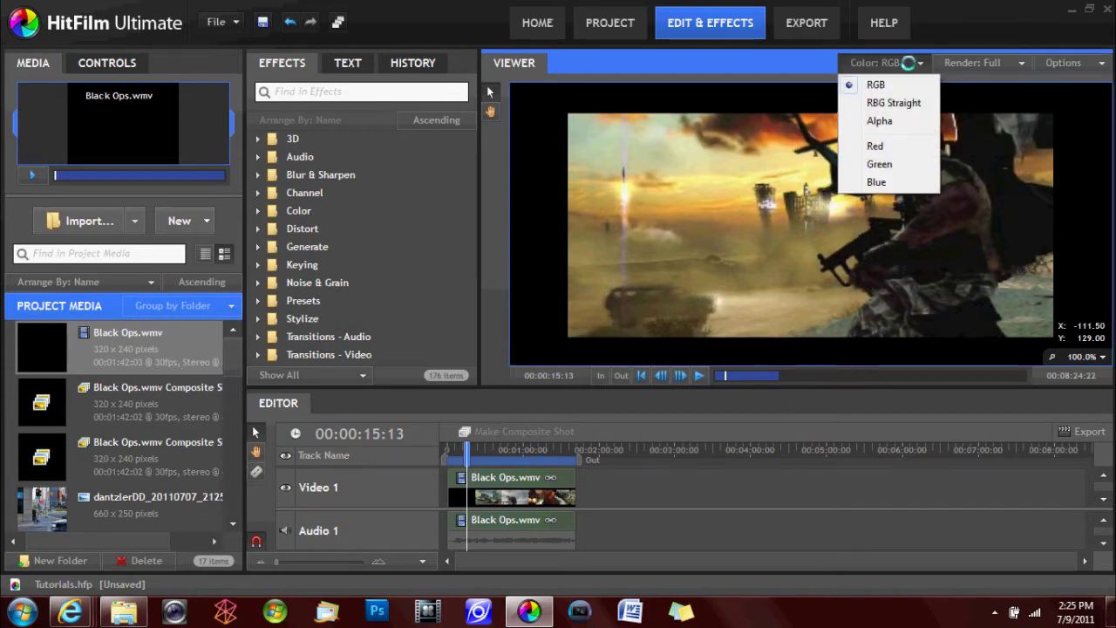
click(785, 80)
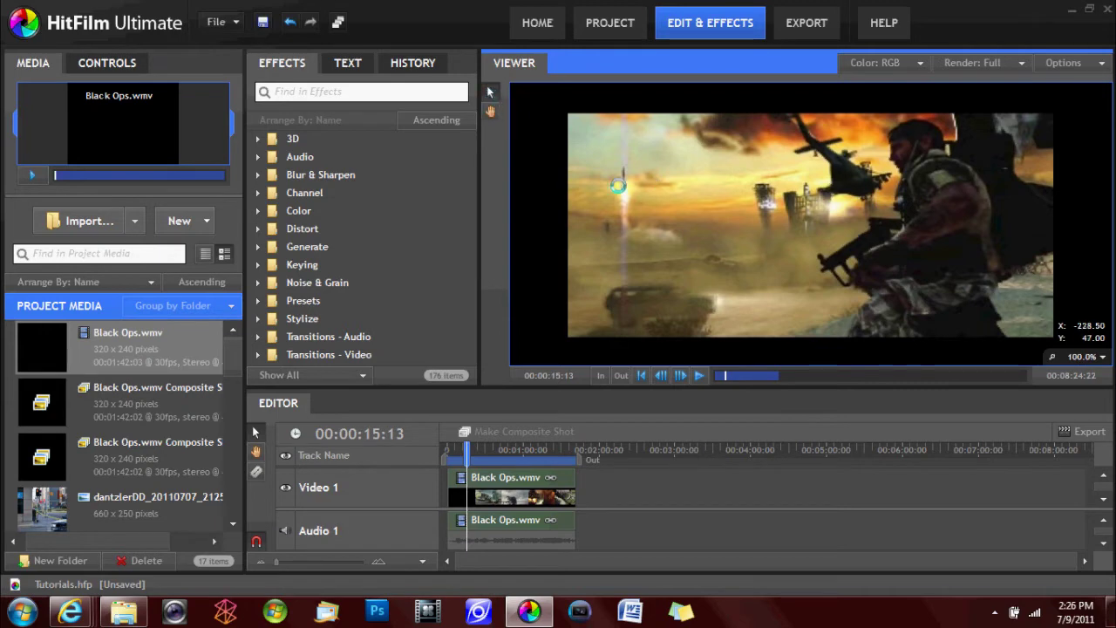
click(490, 112)
Pan the picture up and left in the viewer and cue the clip to 00:00:08:02.
mouse_move(779, 261)
mouse_down()
mouse_move(744, 242)
mouse_move(798, 262)
mouse_move(773, 255)
mouse_up()
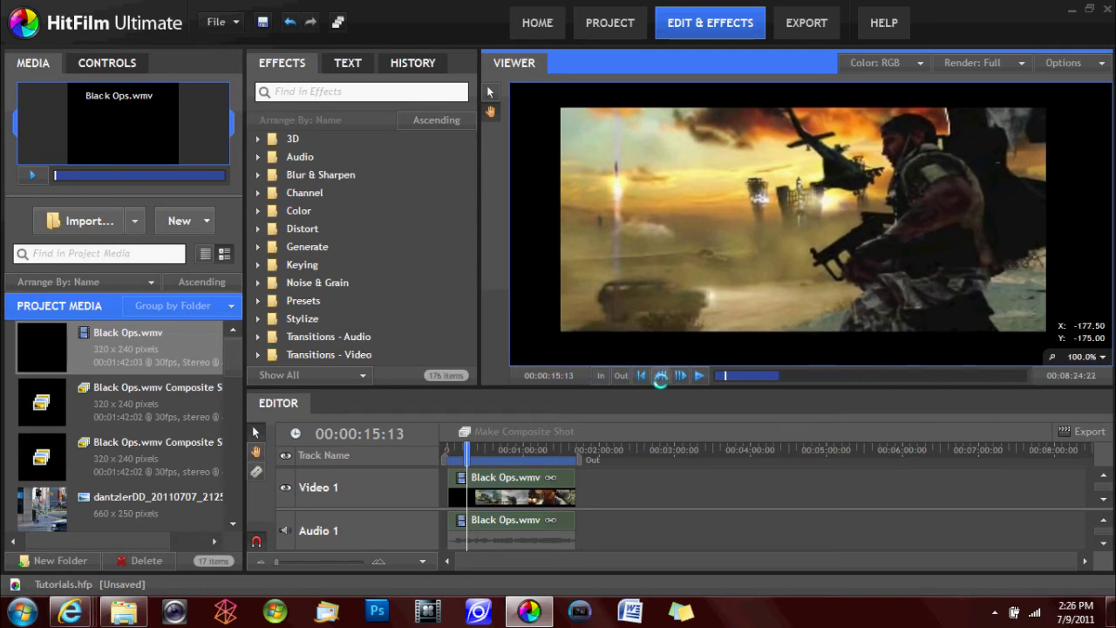
click(700, 376)
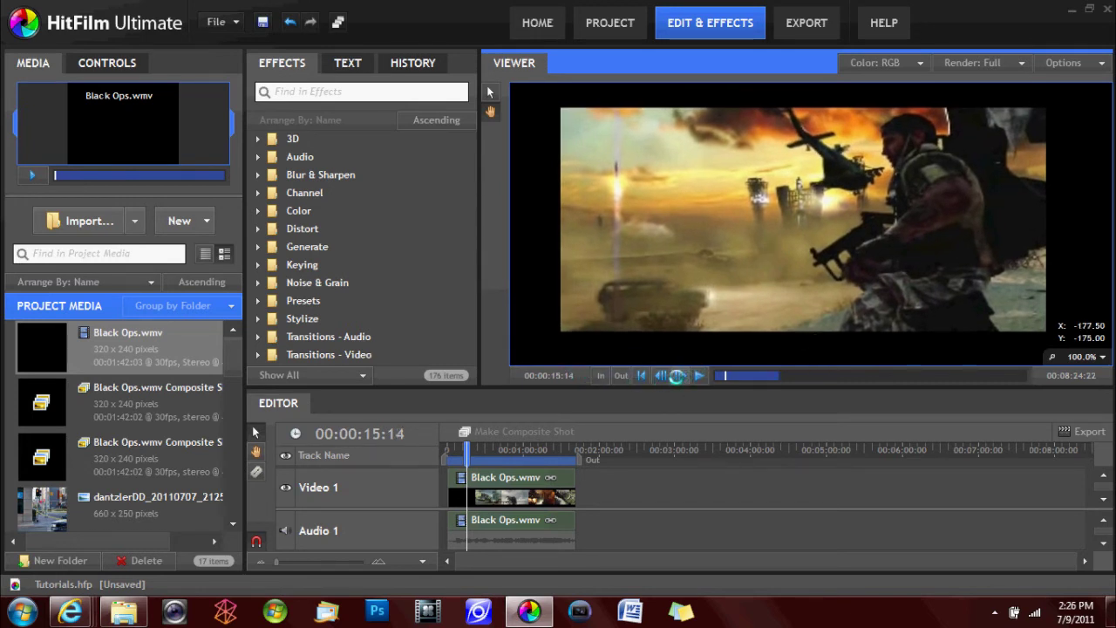
click(661, 375)
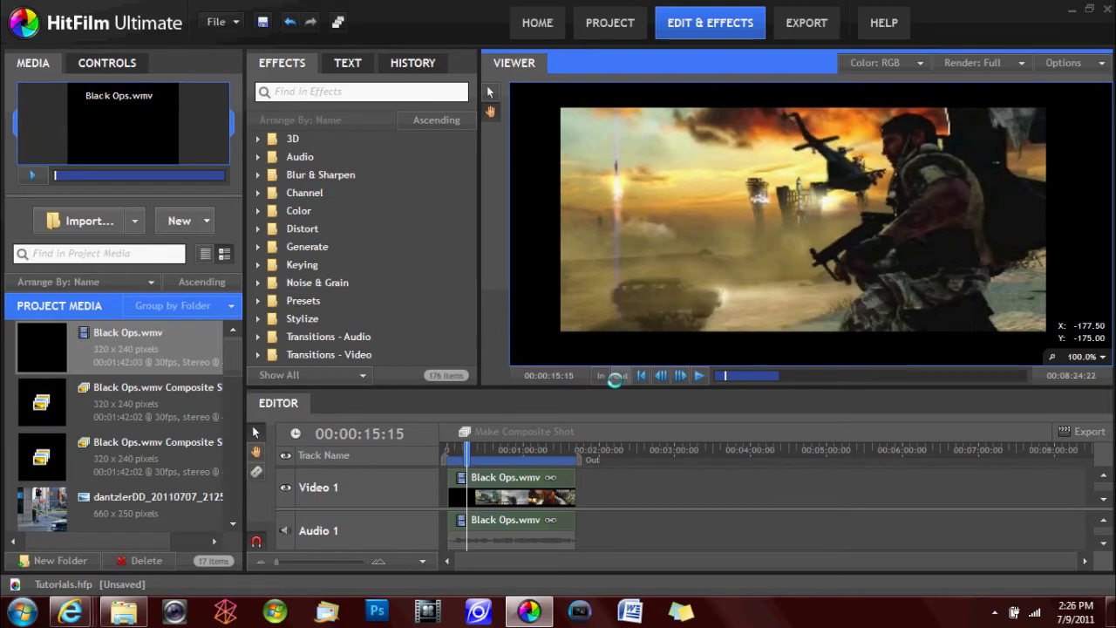
click(699, 375)
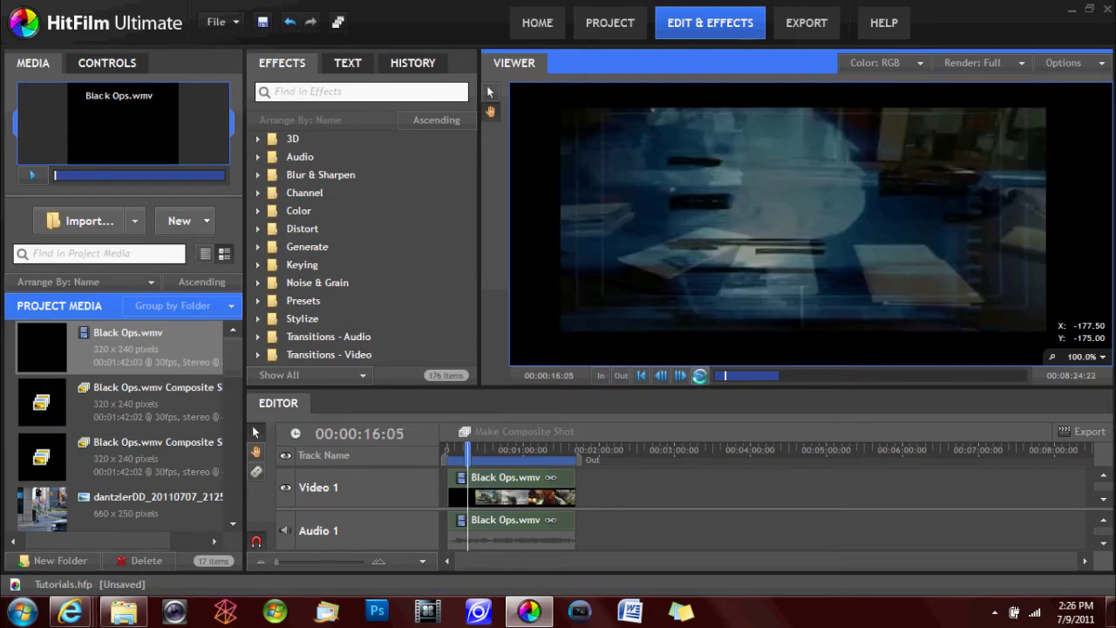
click(723, 376)
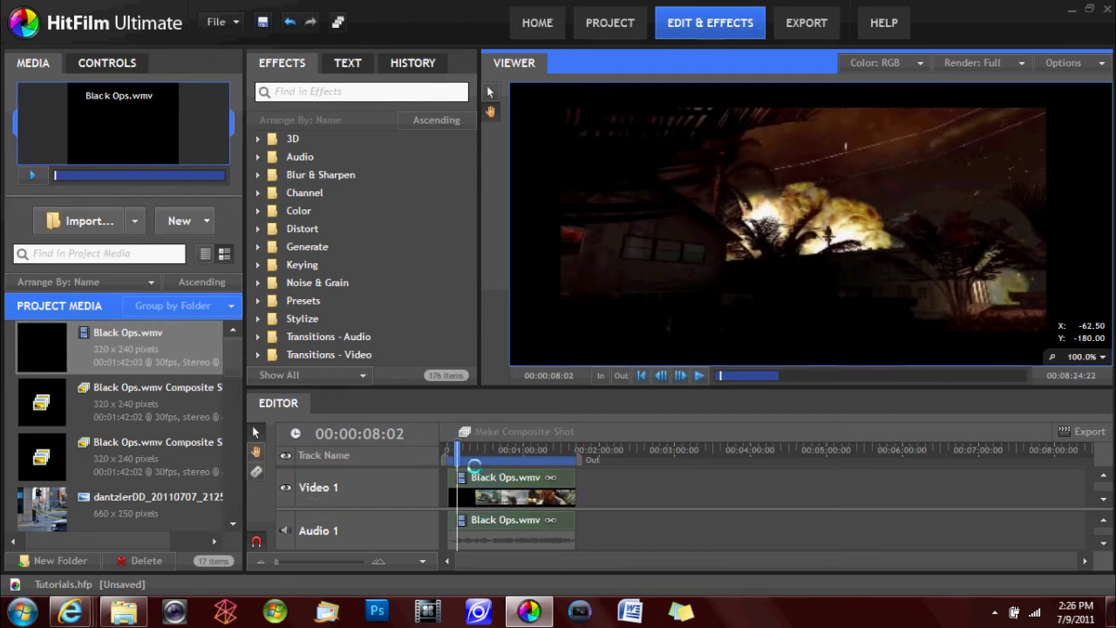
Add a new video track and rename it 'Composite'.
mouse_move(454, 452)
mouse_down()
mouse_move(513, 452)
mouse_move(471, 452)
mouse_up()
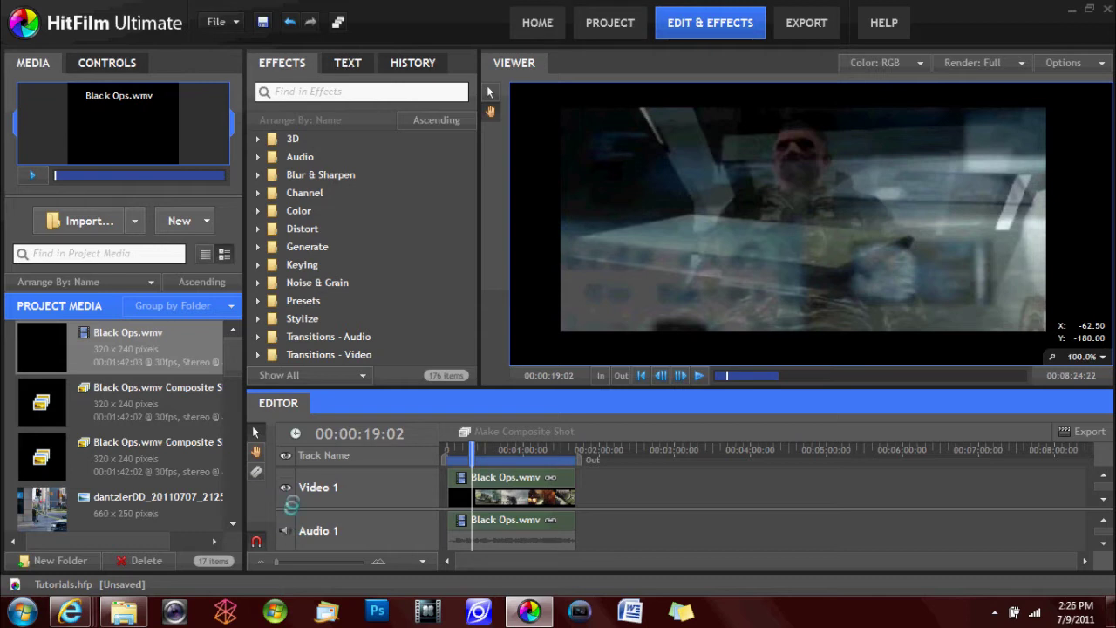
right_click(394, 490)
click(410, 495)
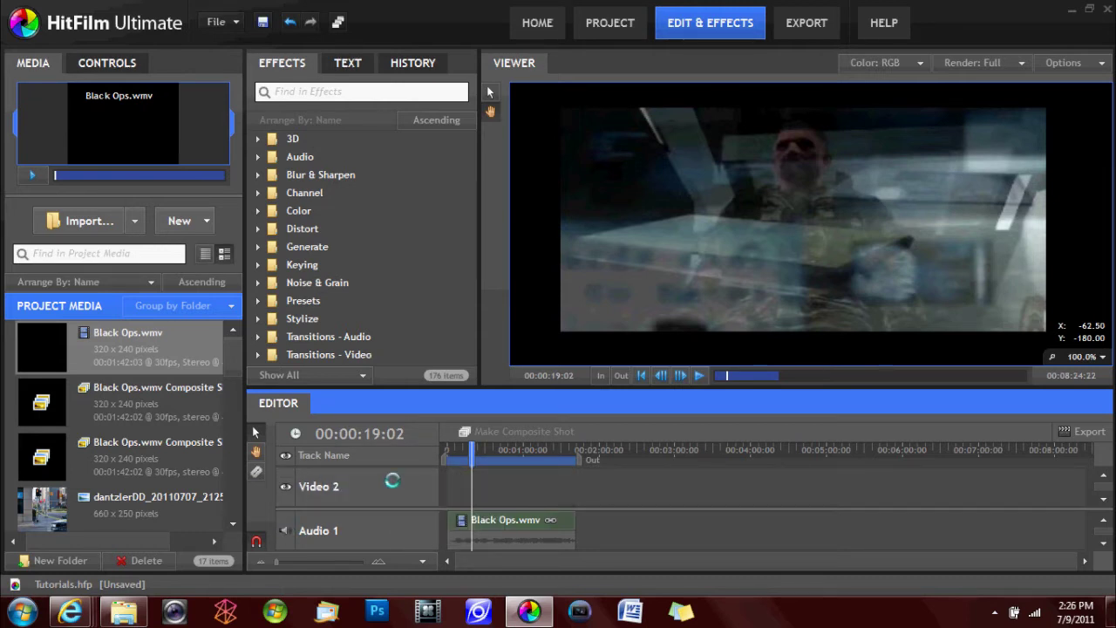
right_click(366, 494)
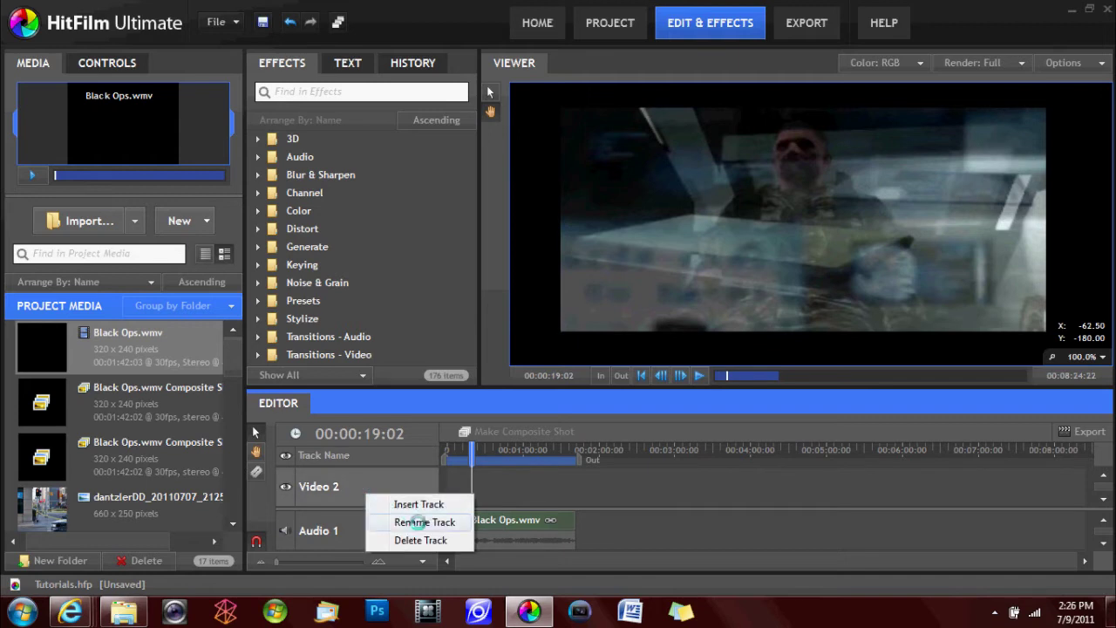
click(422, 522)
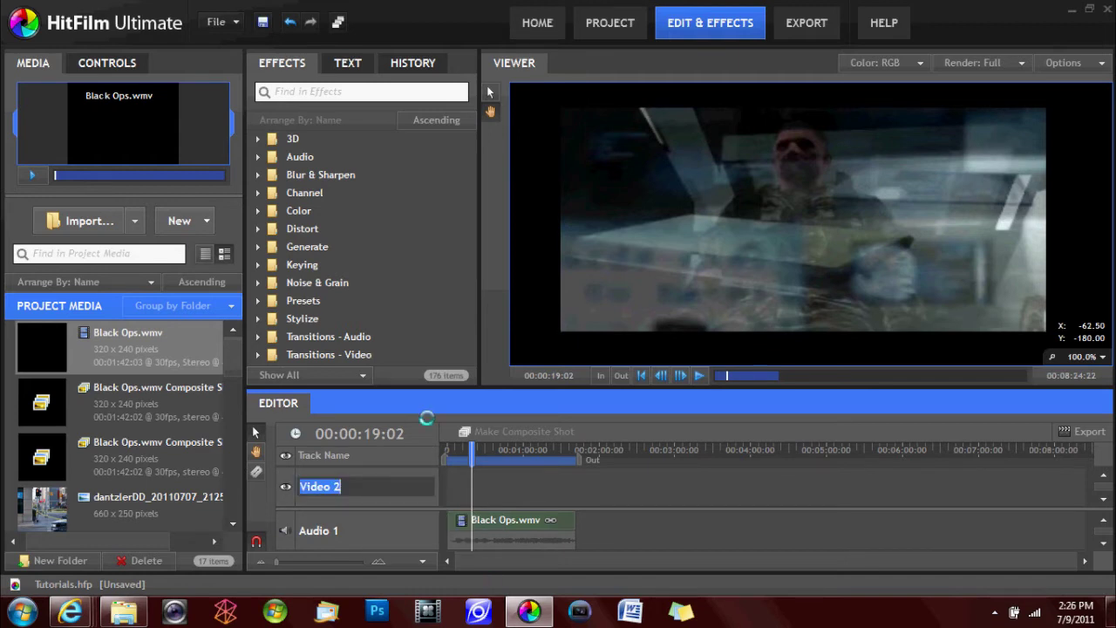
text(Composi)
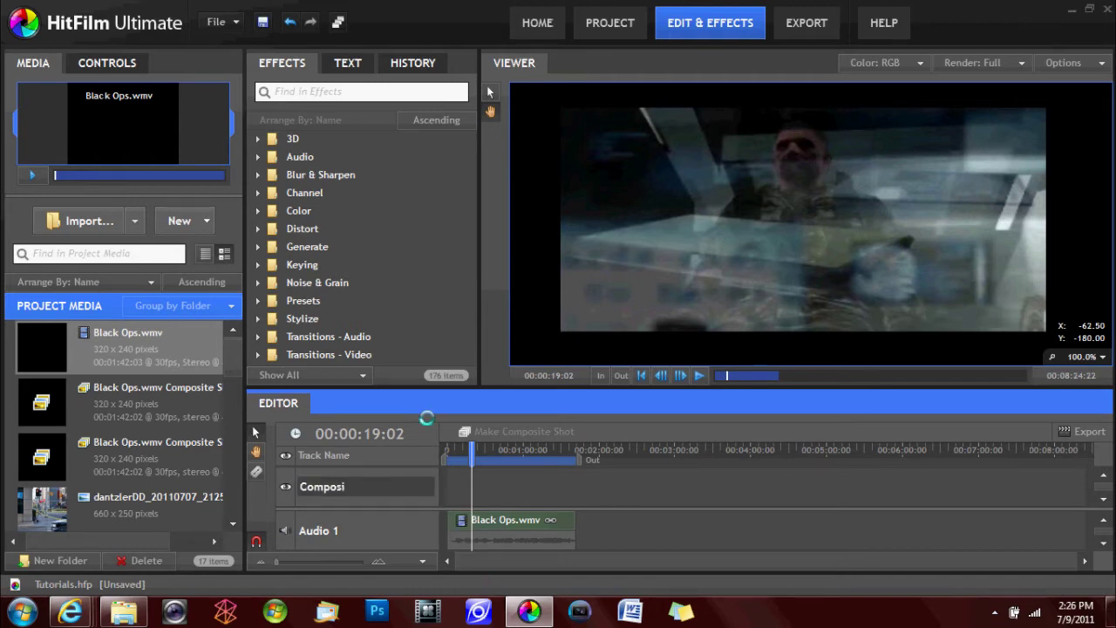
text(te)
key(Return)
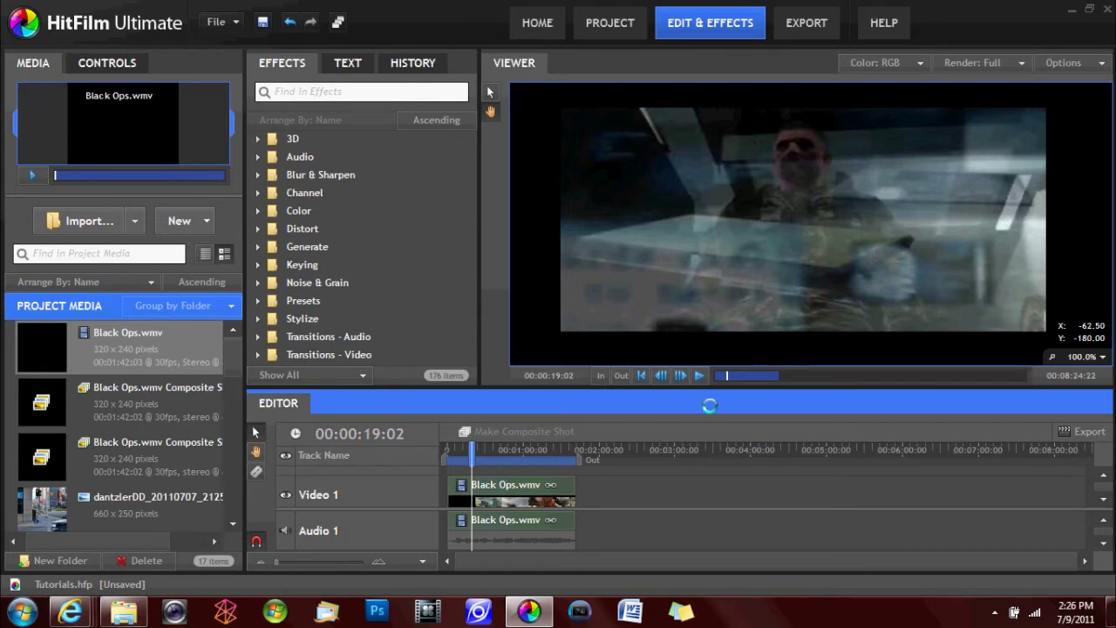
Make the timeline editor taller to show all tracks and widen the project media panel slightly.
drag(722, 384, 725, 245)
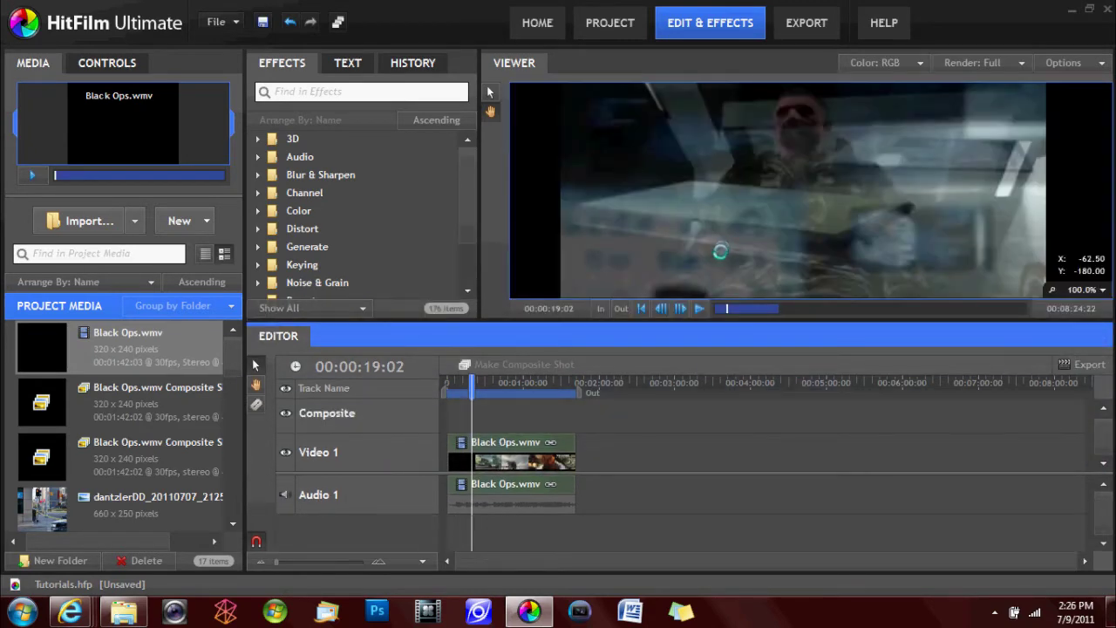
scroll(238, 417, down, 3)
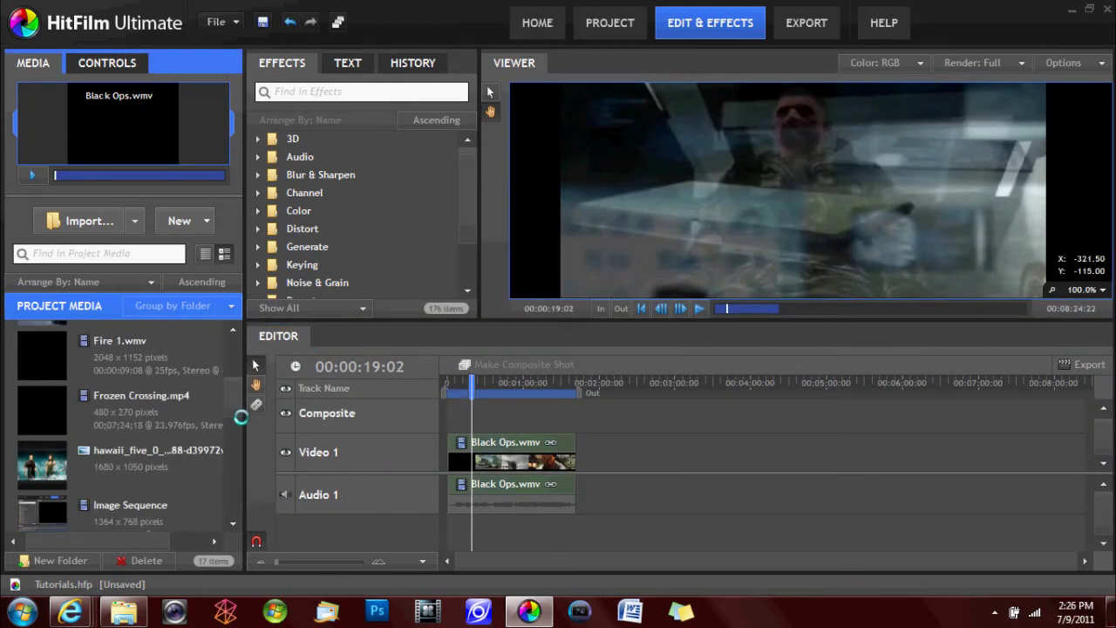
drag(244, 419, 248, 423)
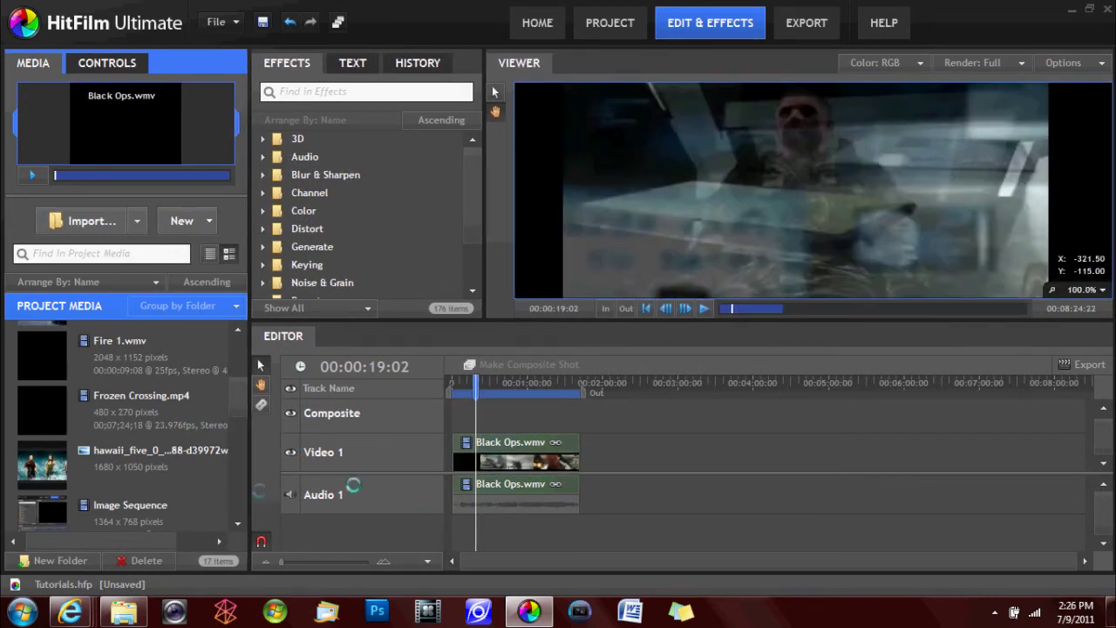
right_click(362, 485)
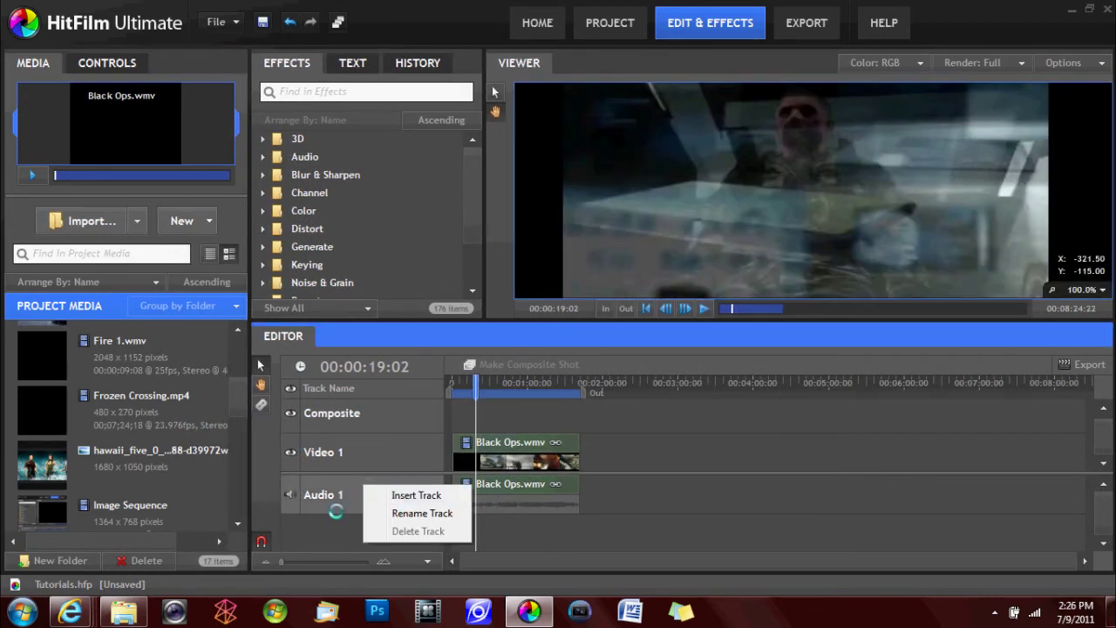
click(331, 519)
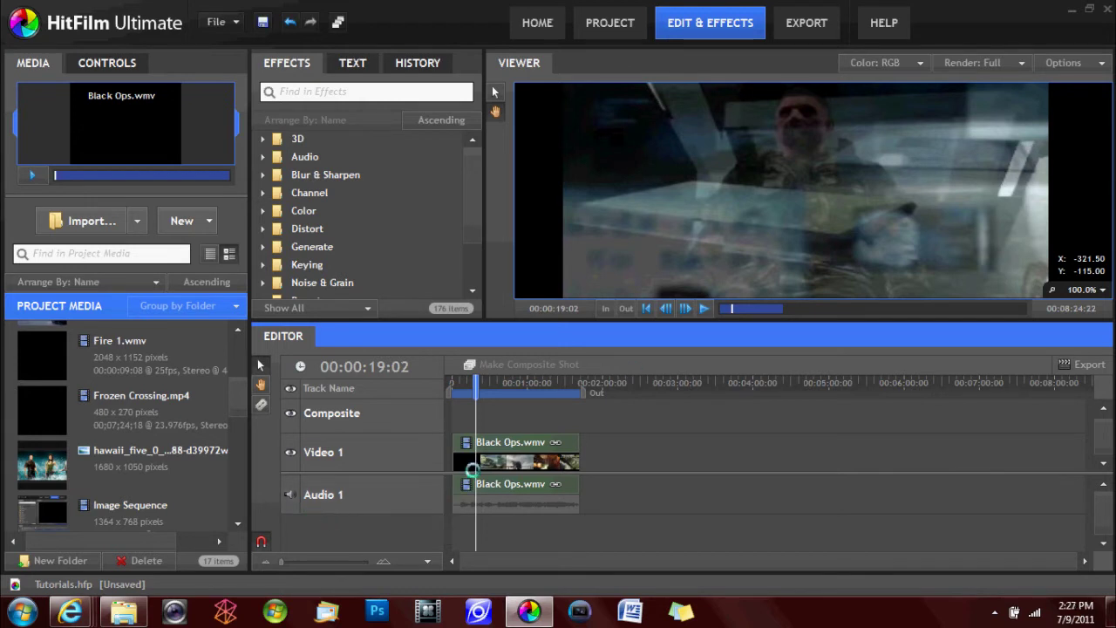
Zoom the timeline in, cue the playhead to 00:00:25:11, then zoom back out.
drag(282, 561, 284, 562)
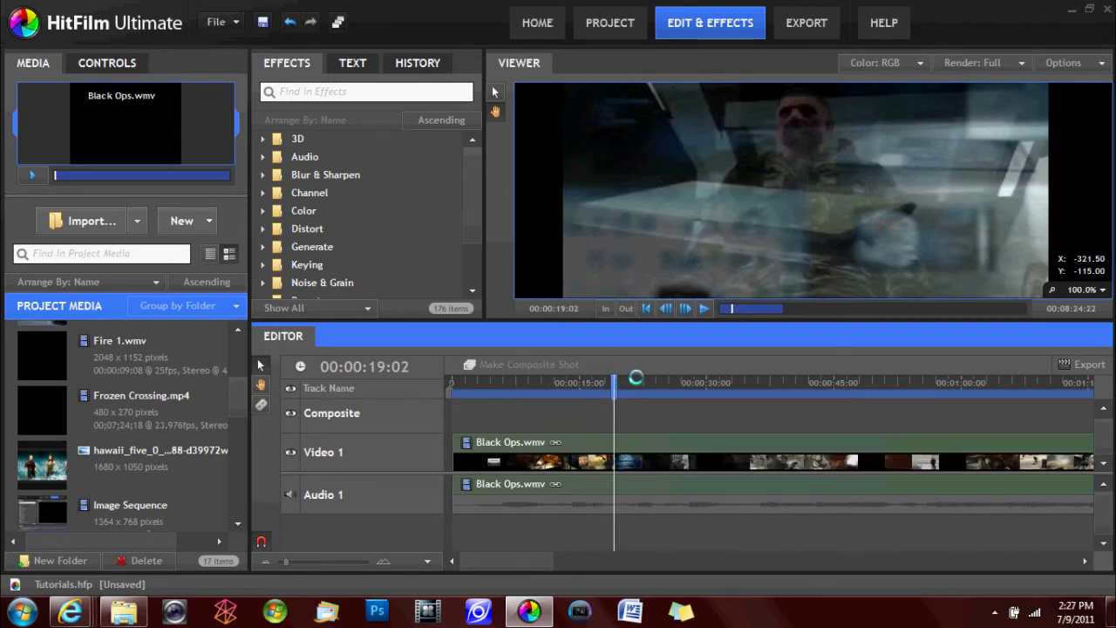
drag(636, 376, 668, 382)
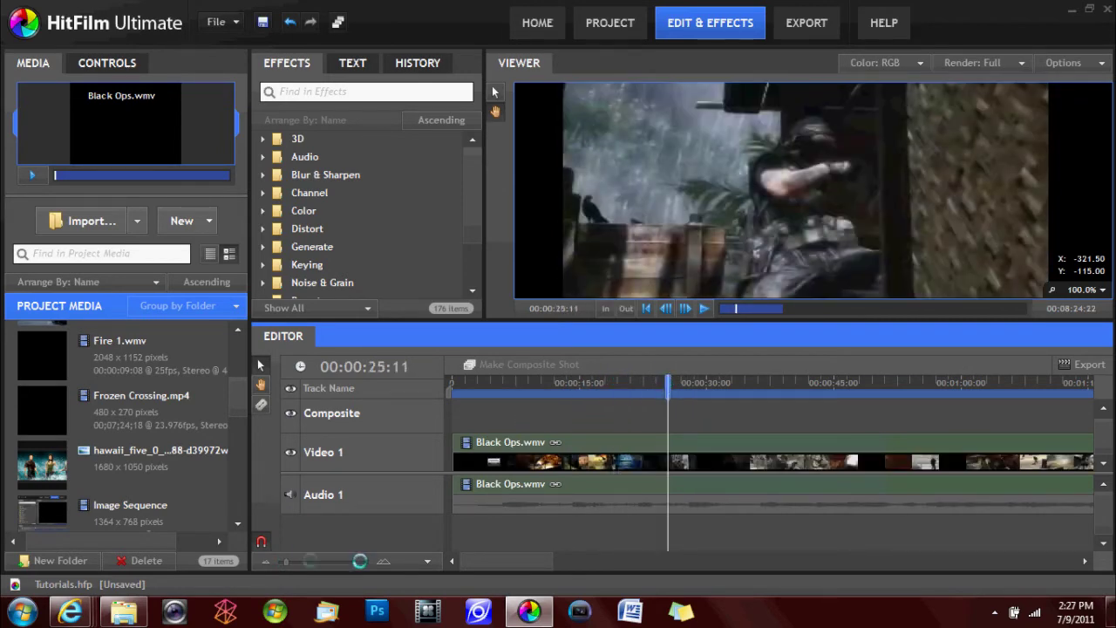
drag(361, 561, 284, 558)
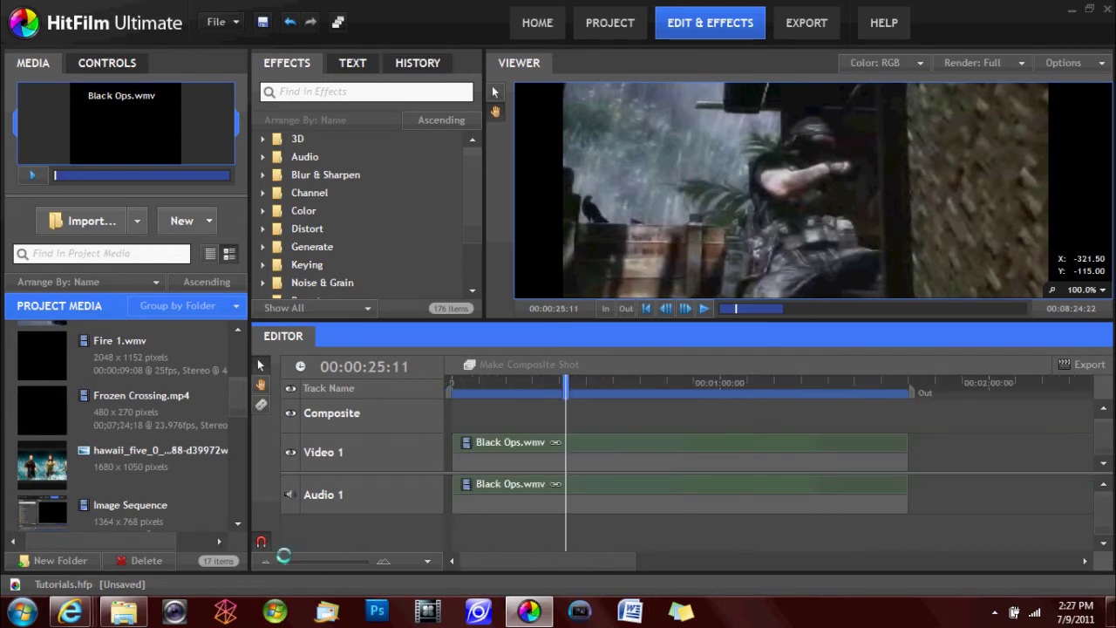
Convert the Black Ops.wmv clip into a composite shot, with the 'Move with clip' option.
click(608, 451)
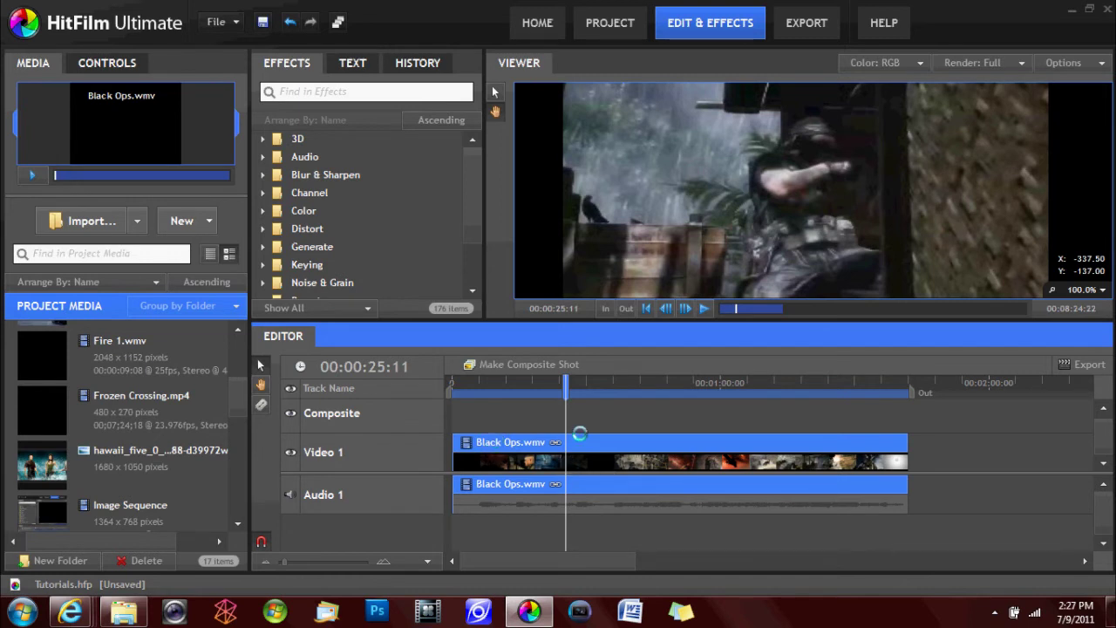
click(486, 365)
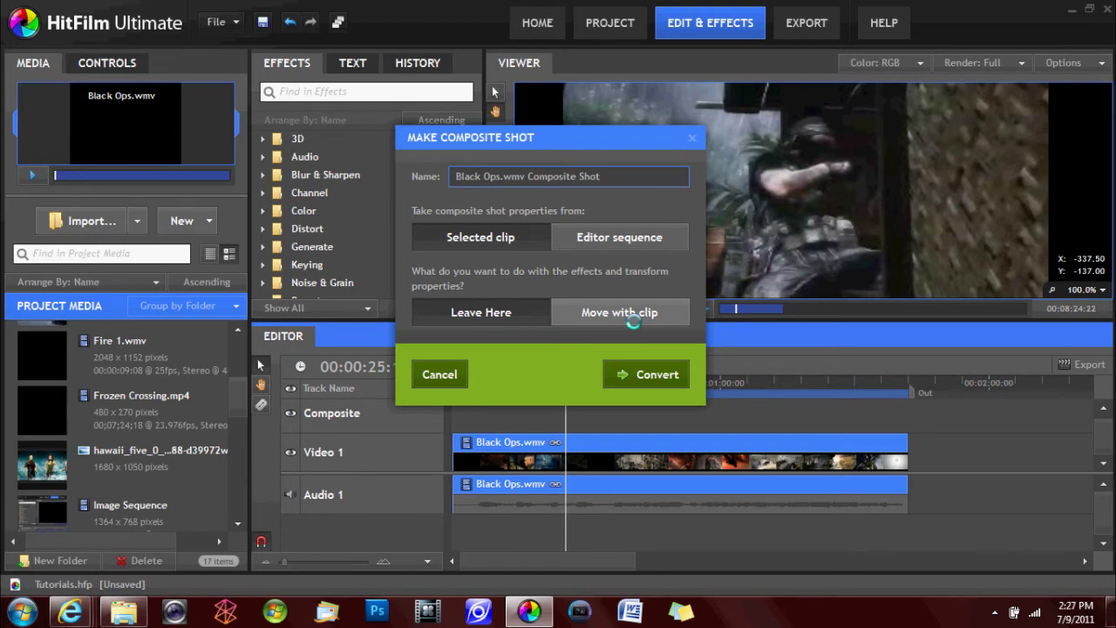
click(633, 318)
click(658, 374)
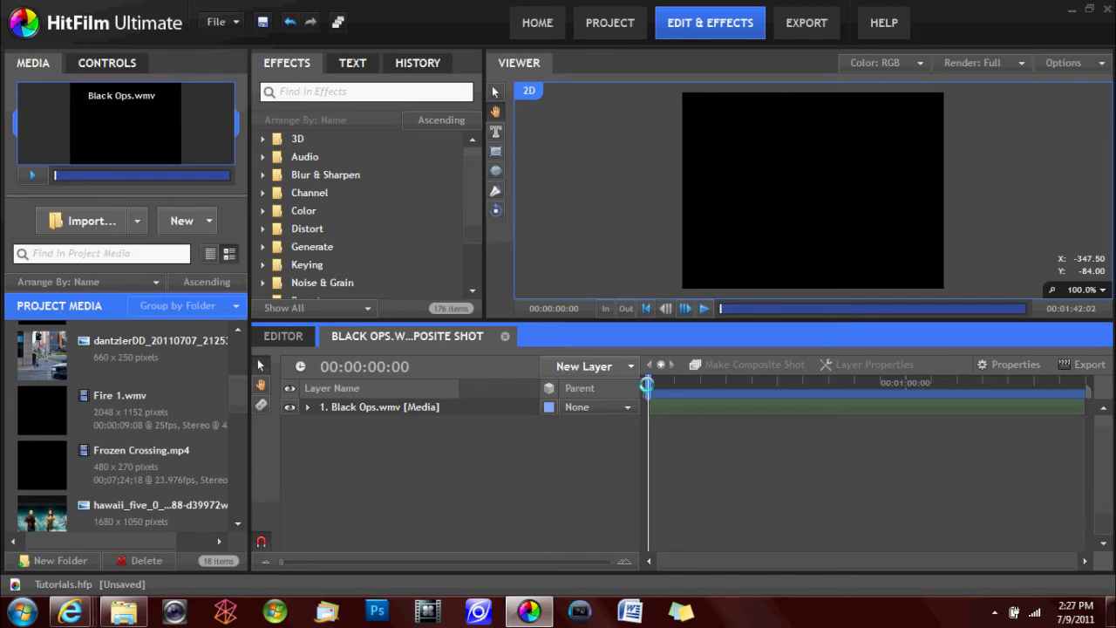
At 00:00:10:27, make Black Ops.wmv a 3D Plane with a new camera and expand the 3D effects folder.
drag(648, 381, 693, 381)
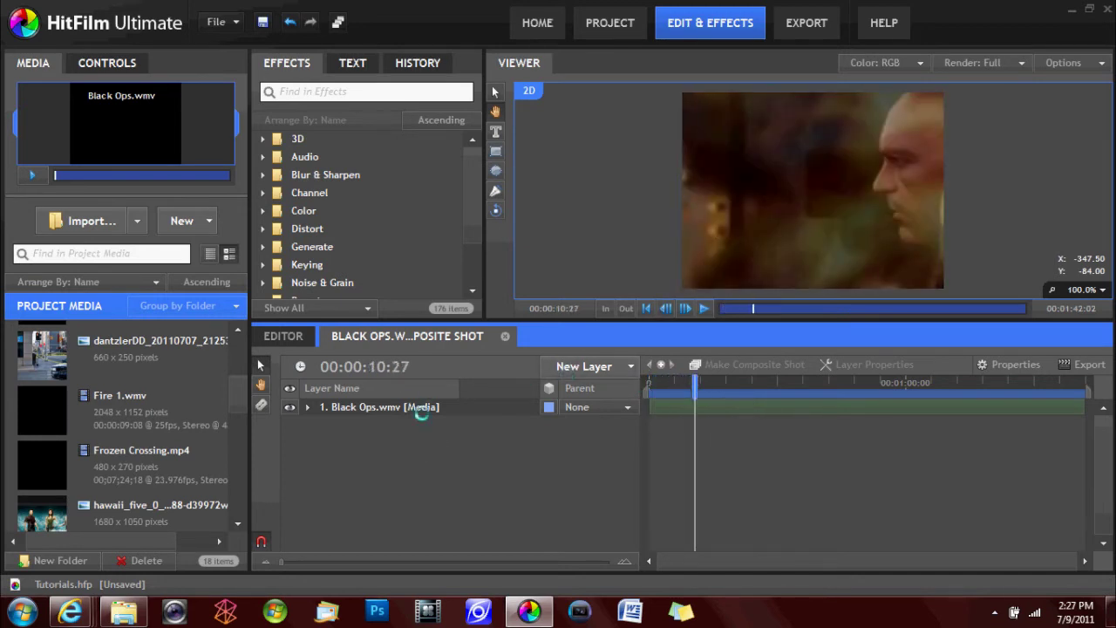
click(551, 408)
click(570, 443)
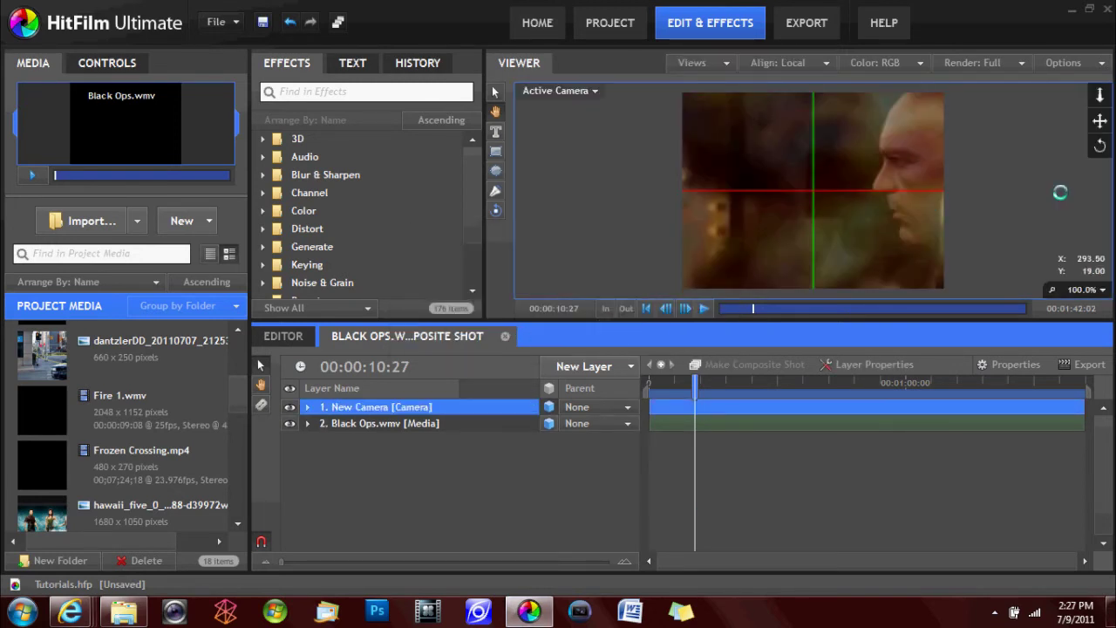
click(1100, 121)
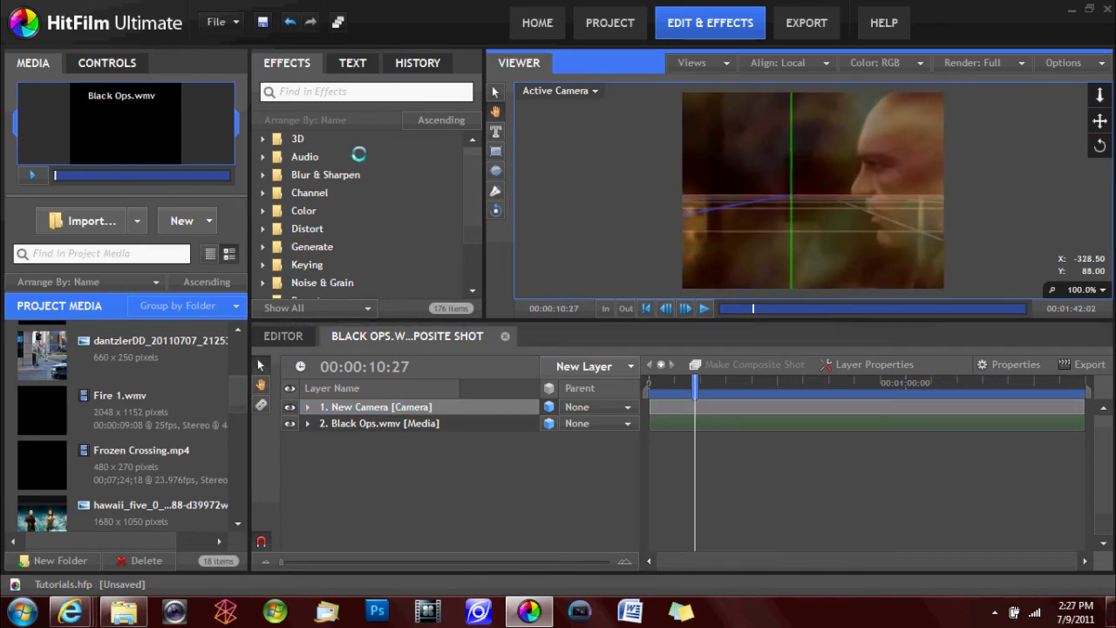
click(264, 139)
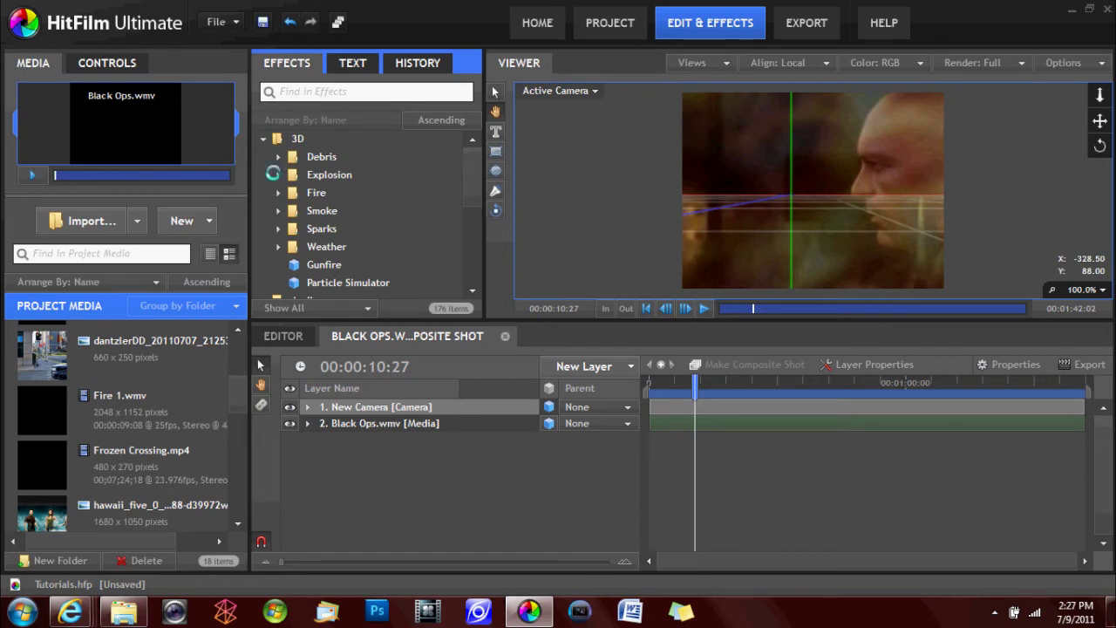
Expand the Explosion effects to list Fire Explosion and Sci-Fi Shockwave, without adding any new layer.
click(279, 175)
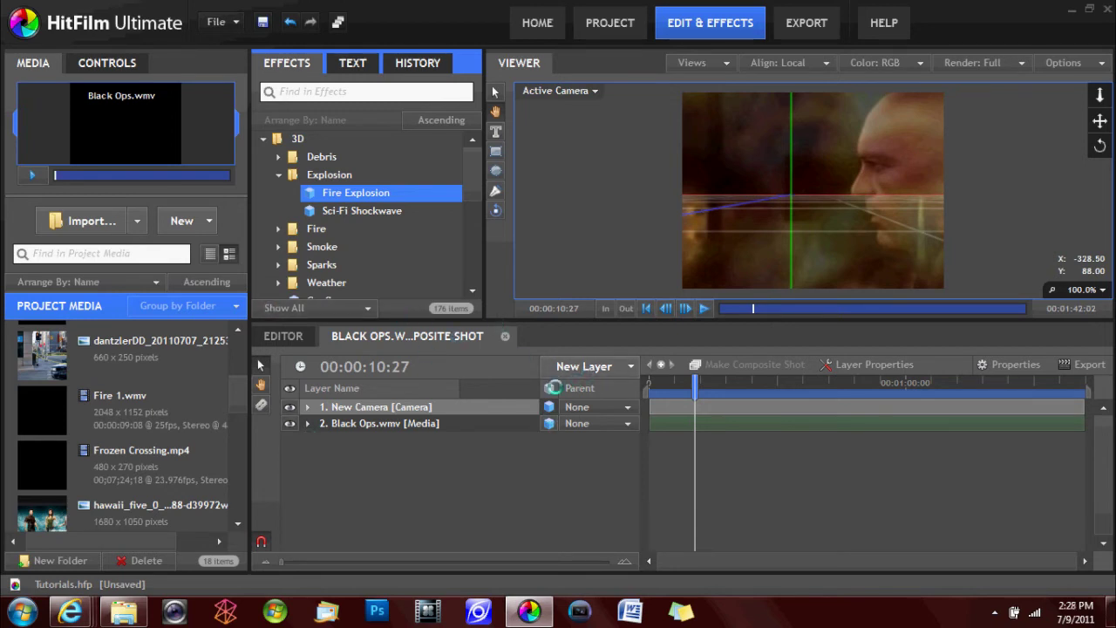
click(584, 366)
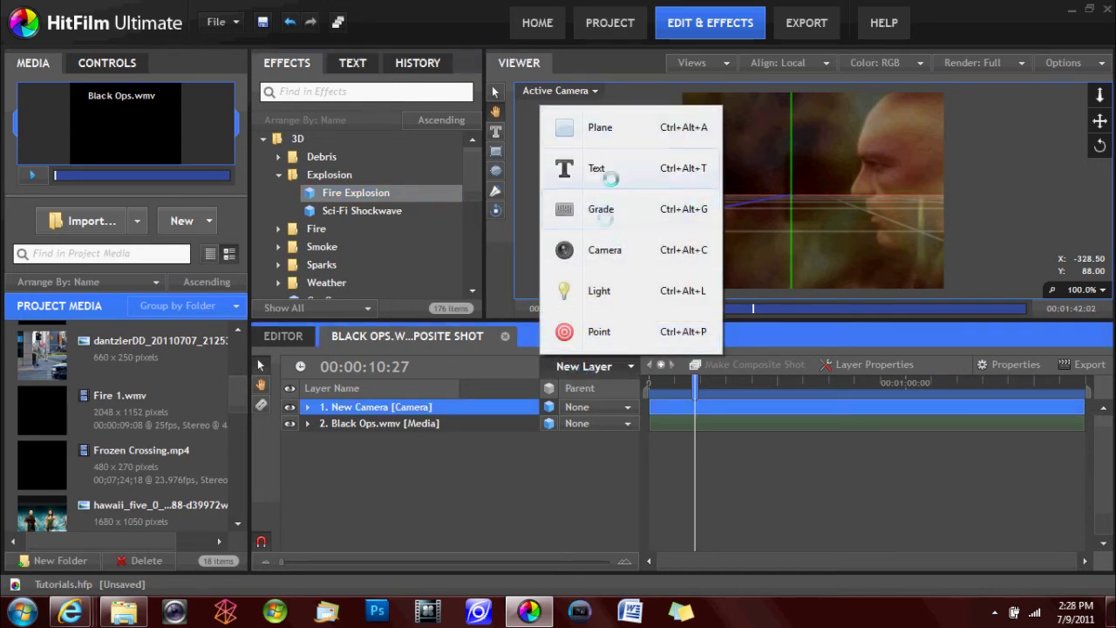
click(599, 332)
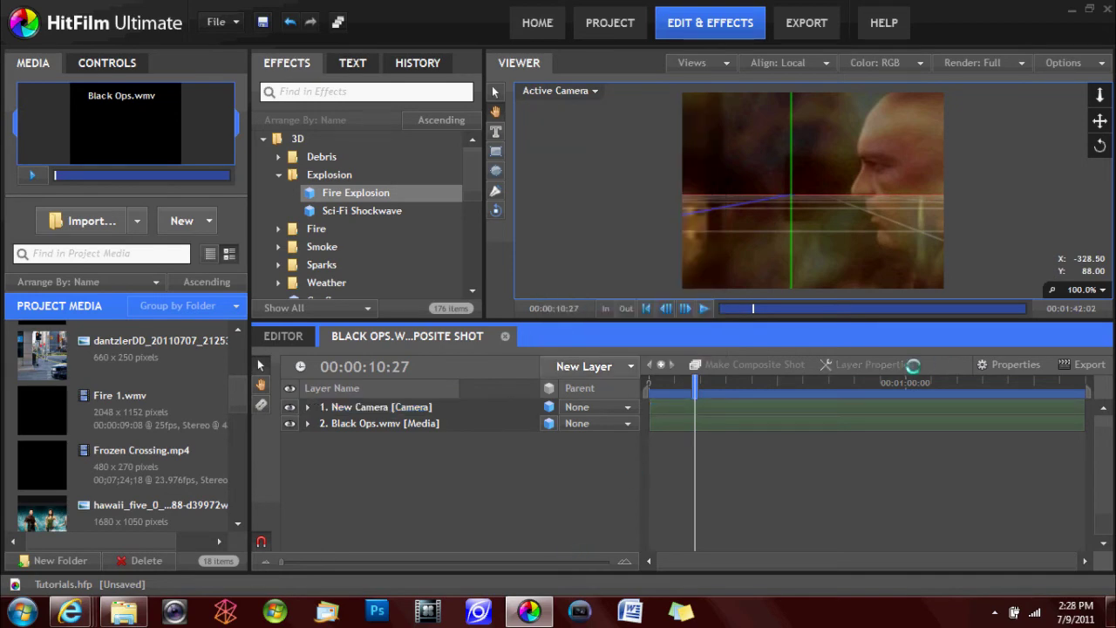
click(471, 423)
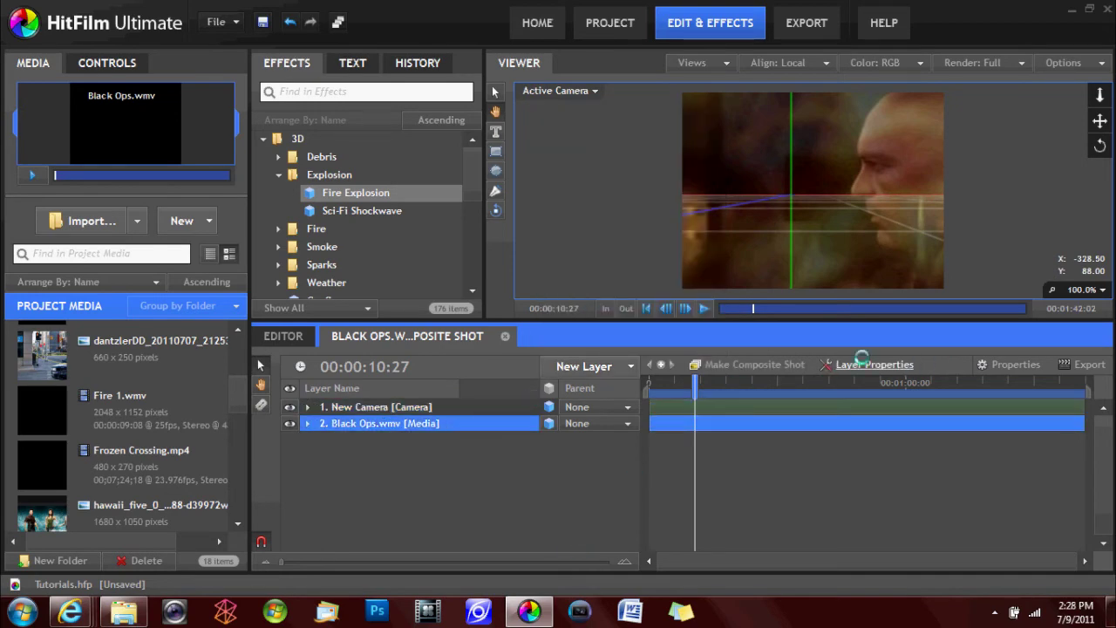
click(863, 365)
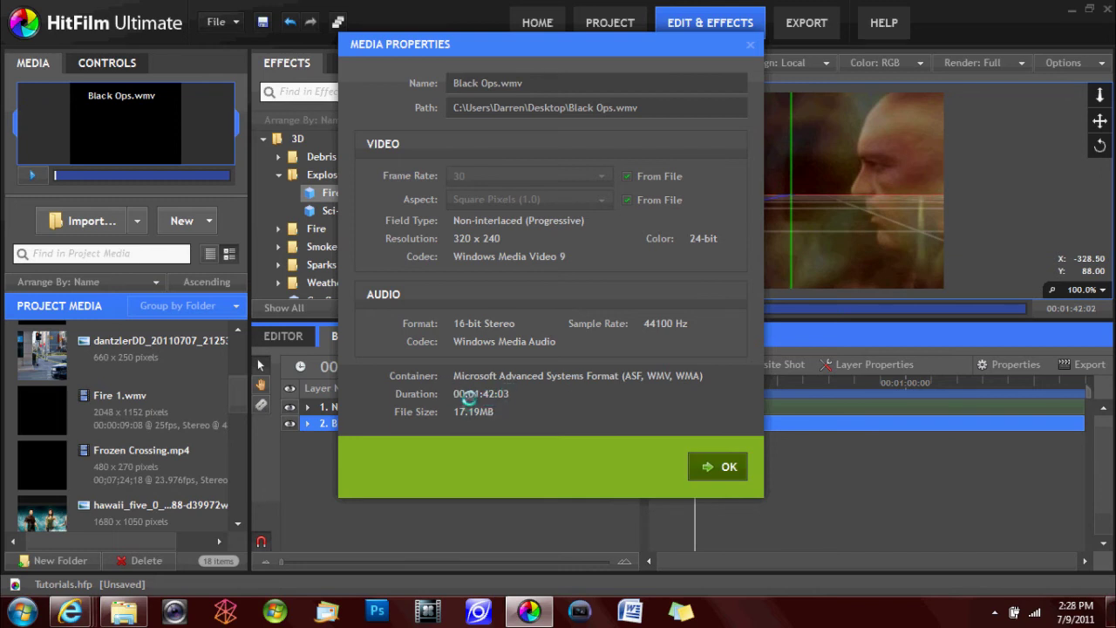
click(717, 465)
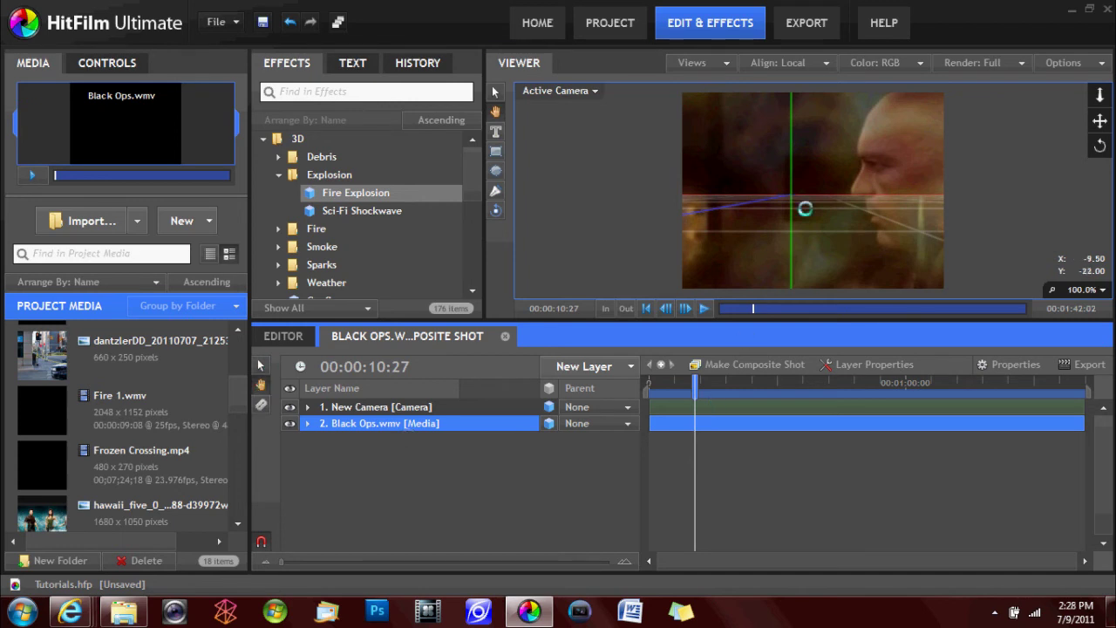
drag(793, 210, 812, 213)
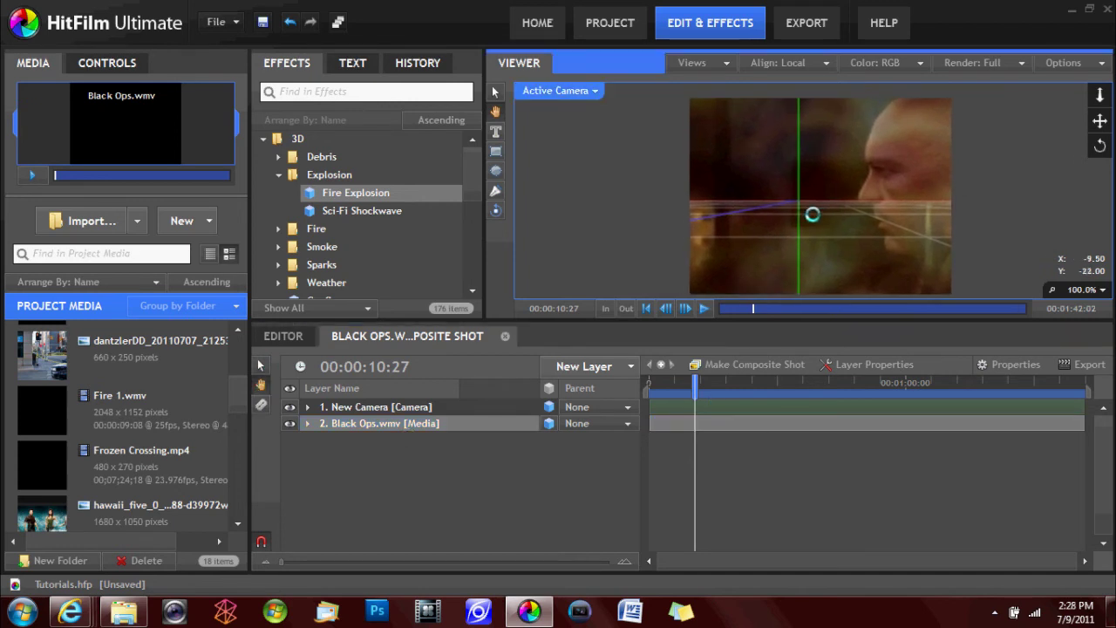
Use the Slice Tool to cut the New Camera layer and the Black Ops.wmv layer in two.
click(257, 406)
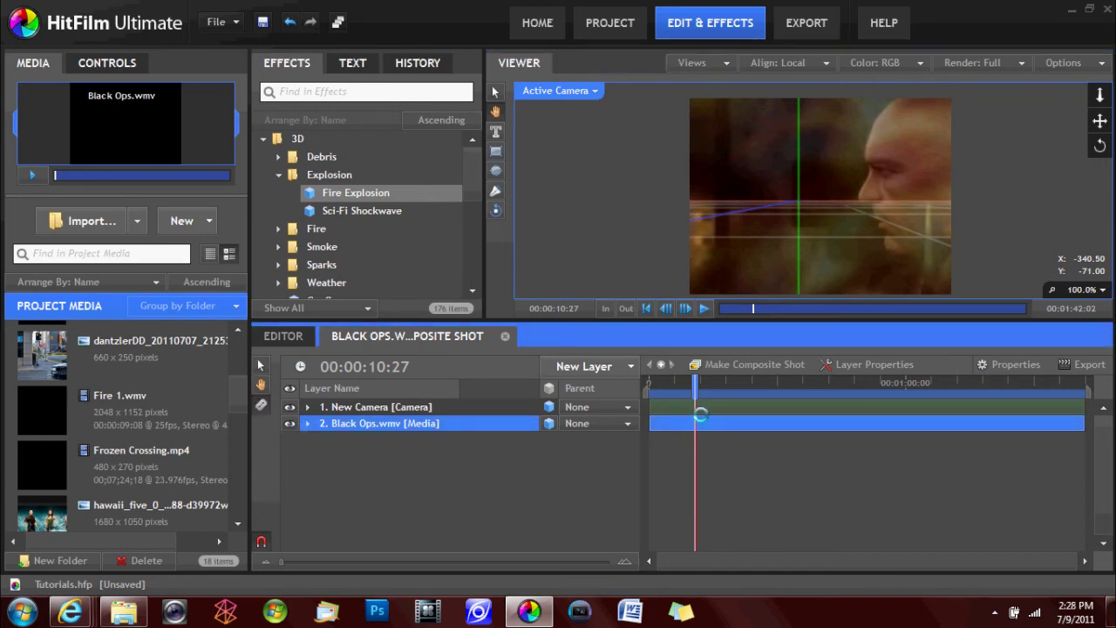
click(700, 410)
click(736, 440)
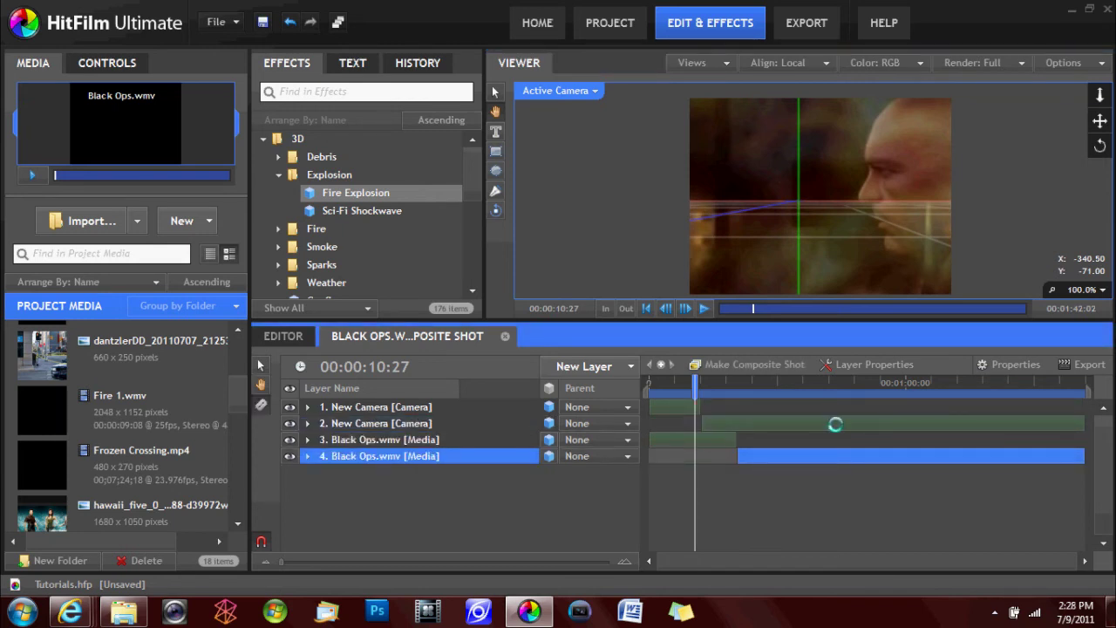